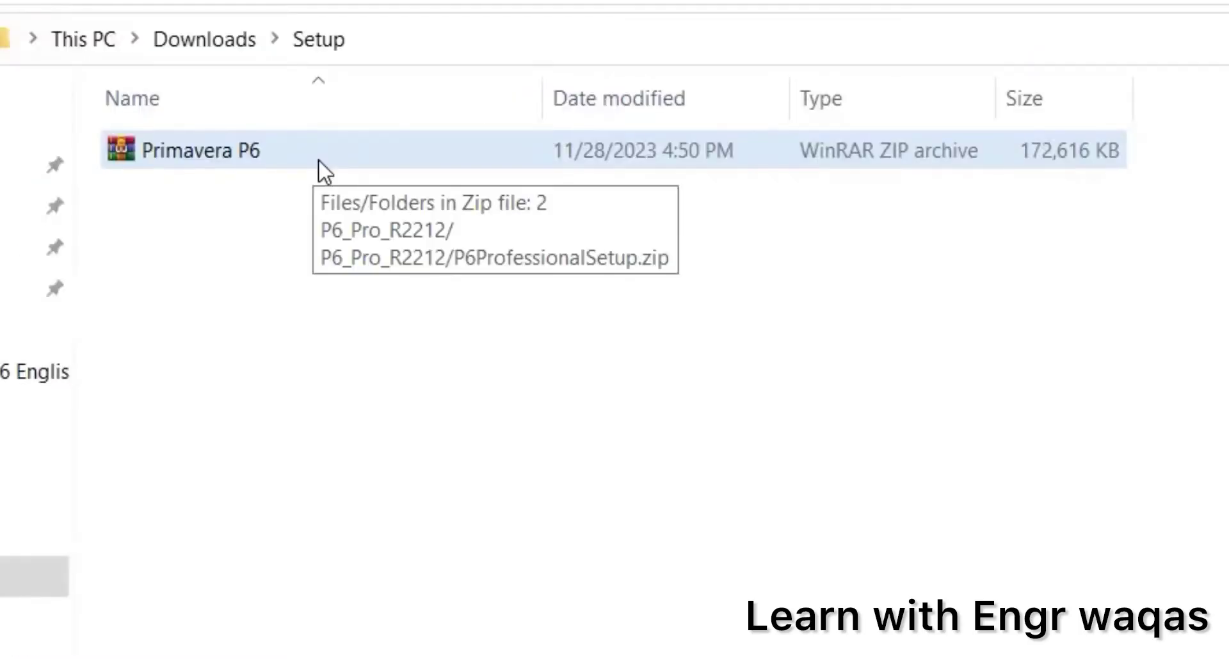
# Step: Extract the Primavera P6 archive here and open the resulting P6_Pro_R2212 folder
pyautogui.rightClick(260, 152)
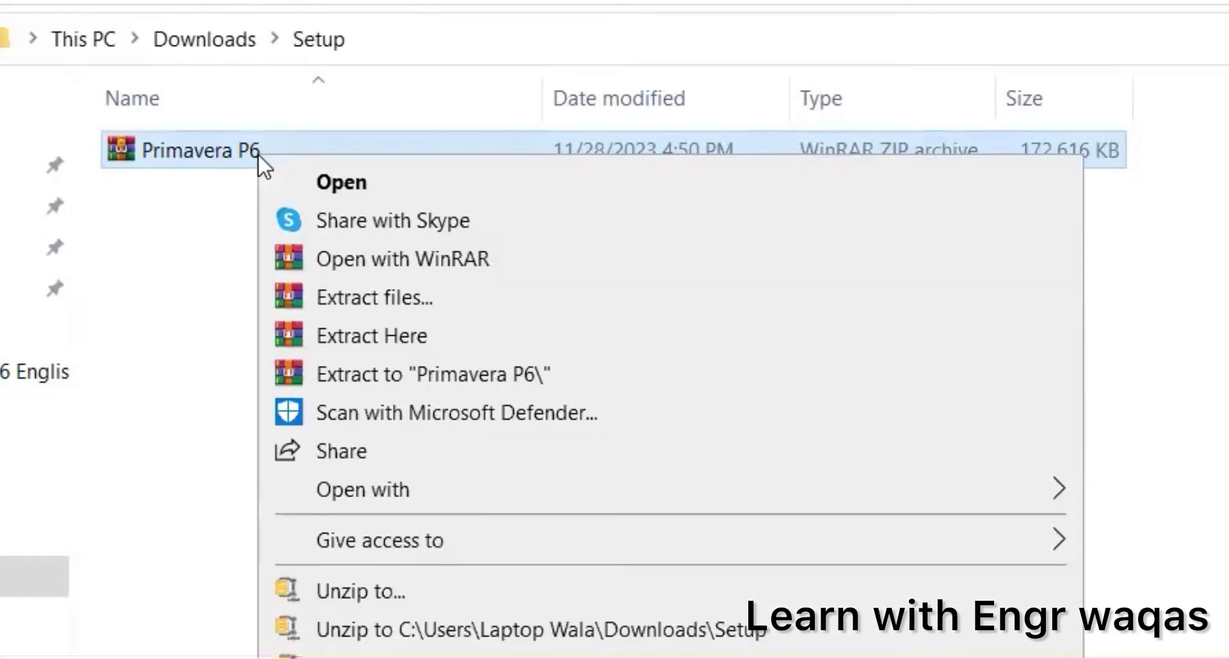
pyautogui.click(339, 334)
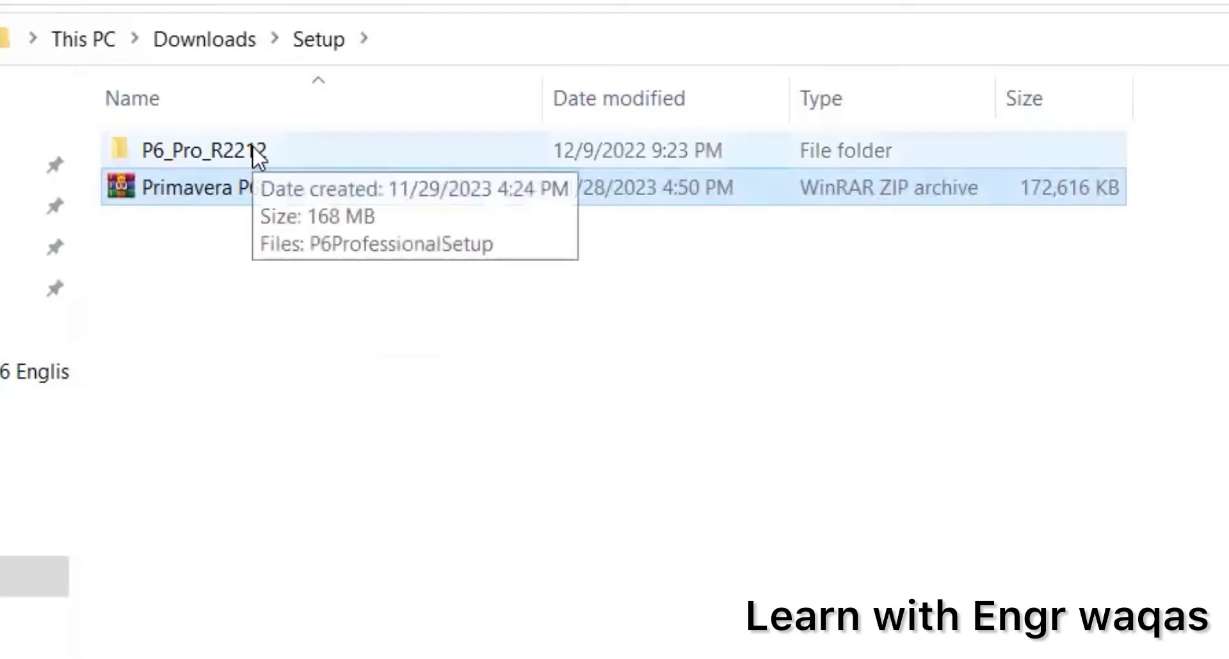
pyautogui.doubleClick(253, 150)
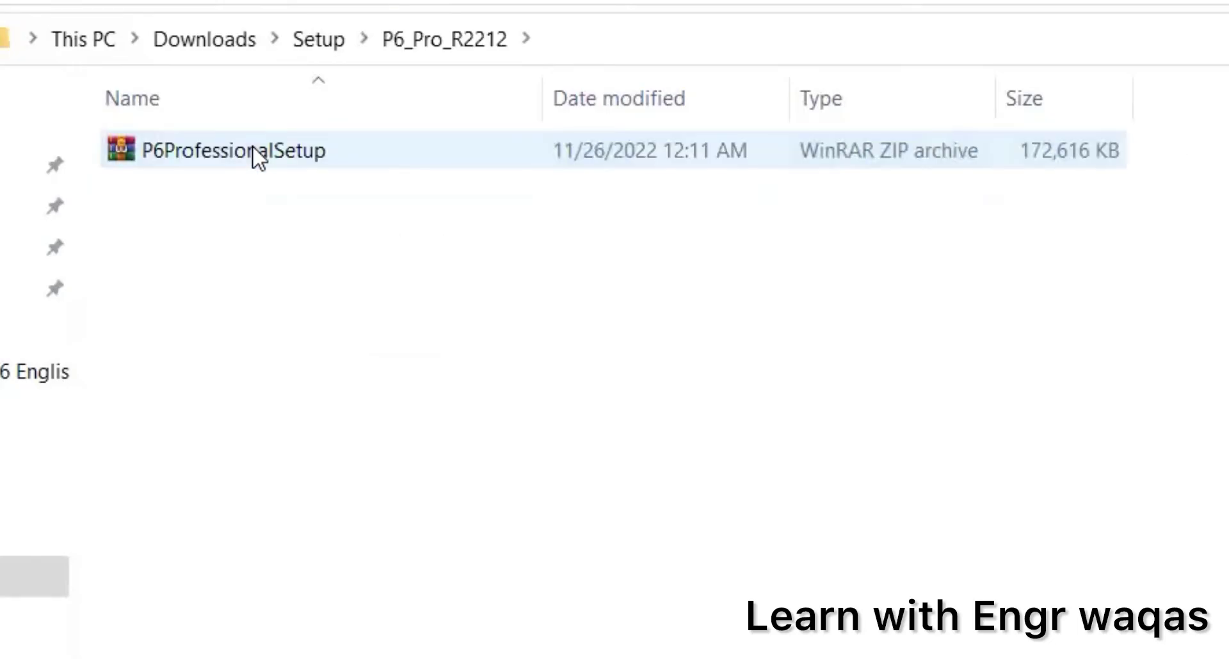
# Step: Extract the P6ProfessionalSetup archive into the P6_Pro_R2212 folder
pyautogui.click(253, 147)
pyautogui.rightClick(253, 147)
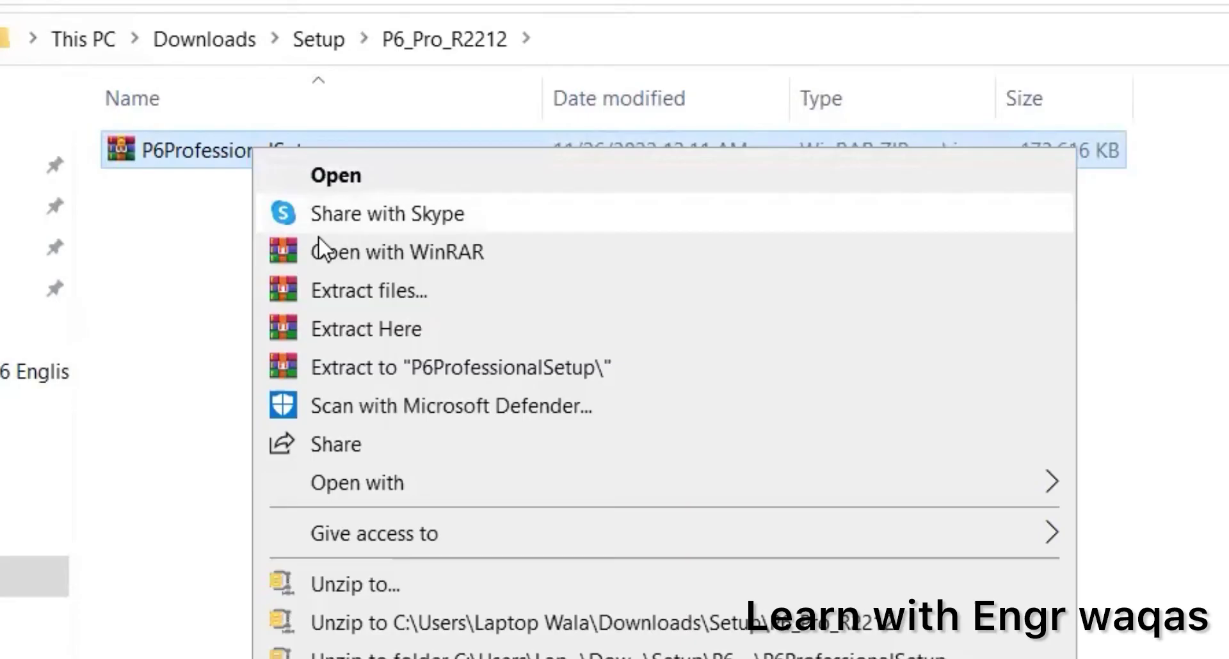
pyautogui.click(340, 328)
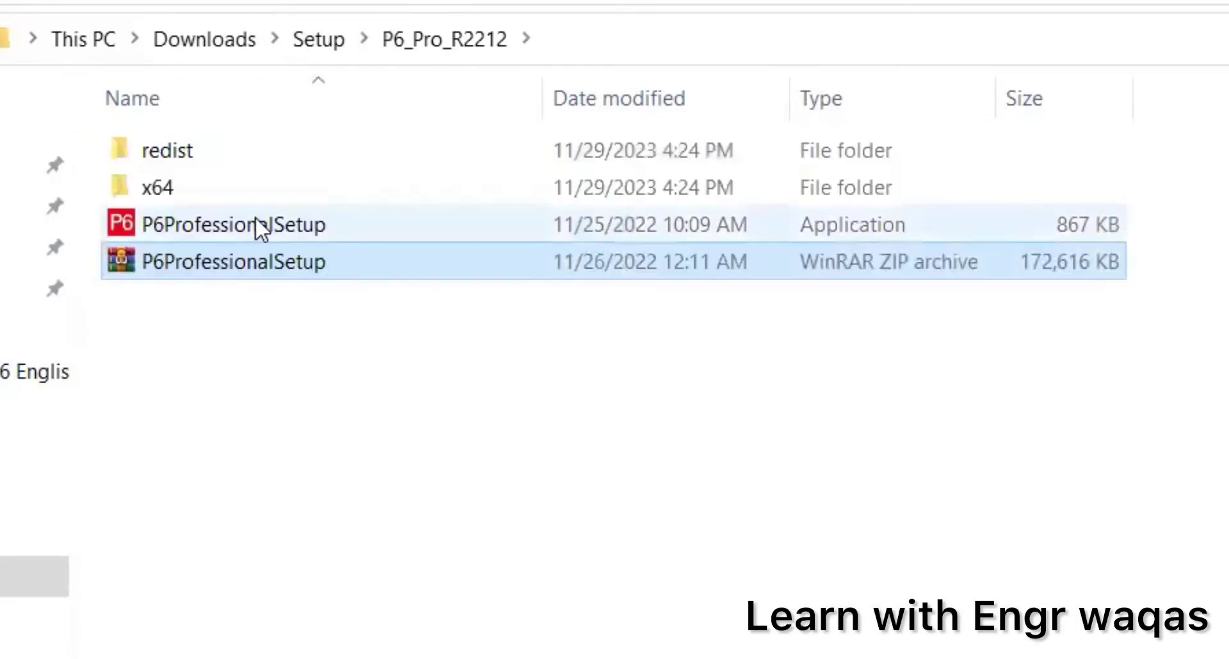
# Step: Navigate into the x64 > en-us folder containing the p6pro installer
pyautogui.click(176, 154)
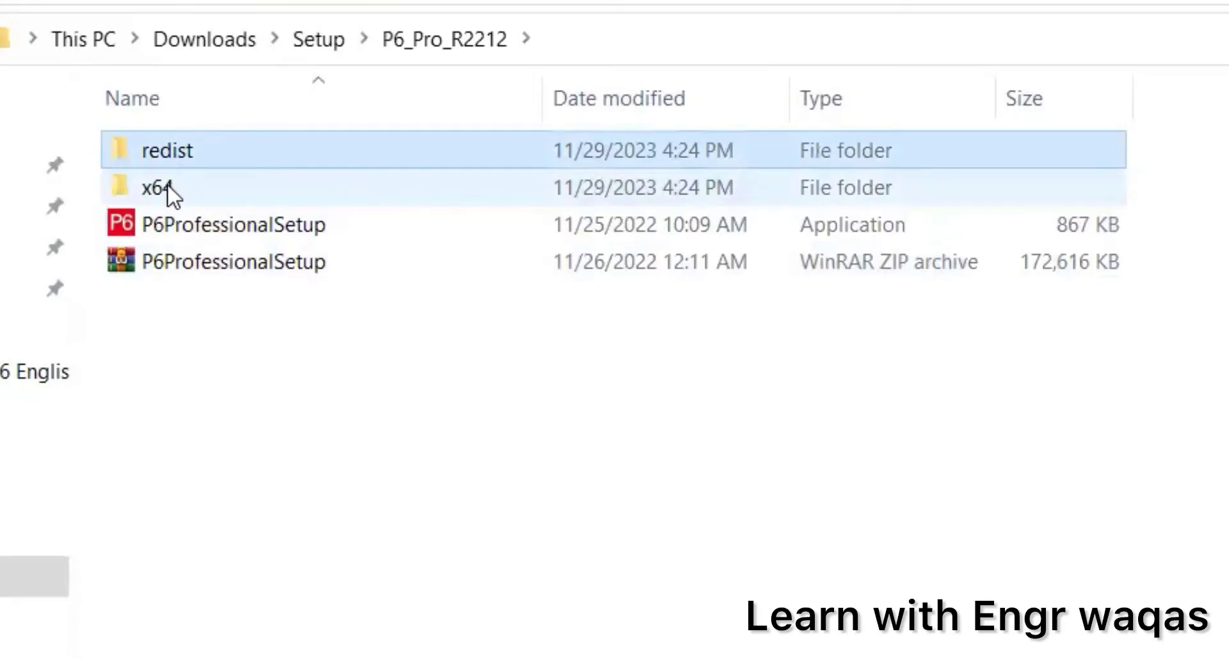
pyautogui.click(167, 184)
pyautogui.click(205, 224)
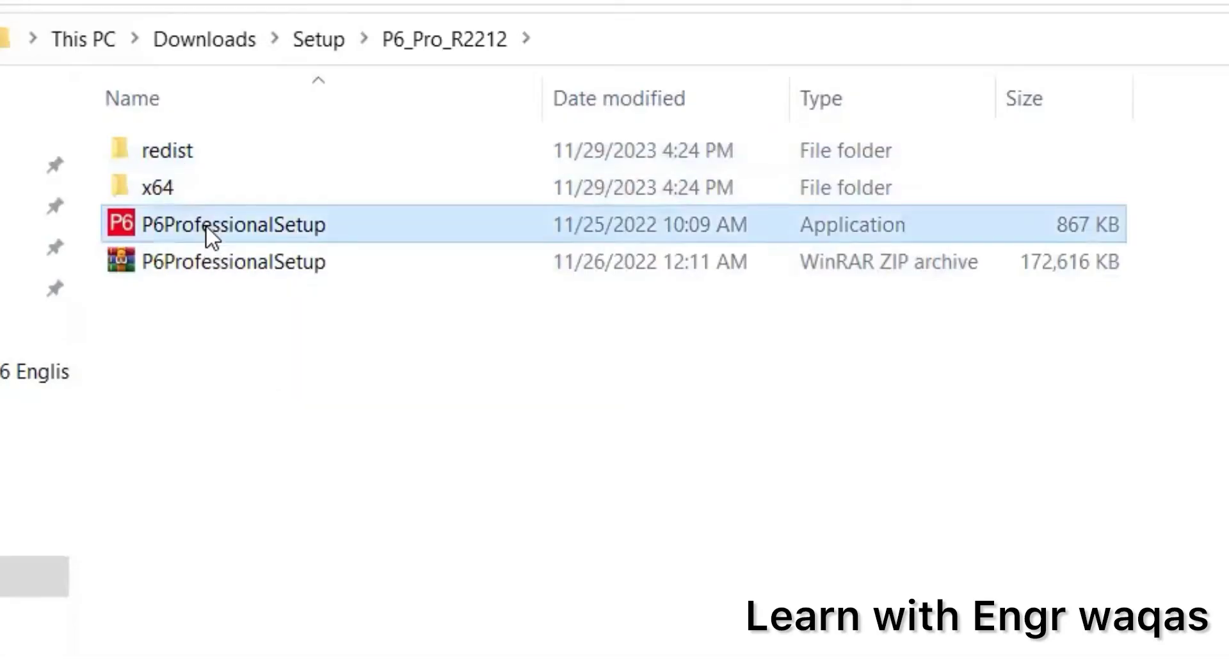
pyautogui.click(161, 189)
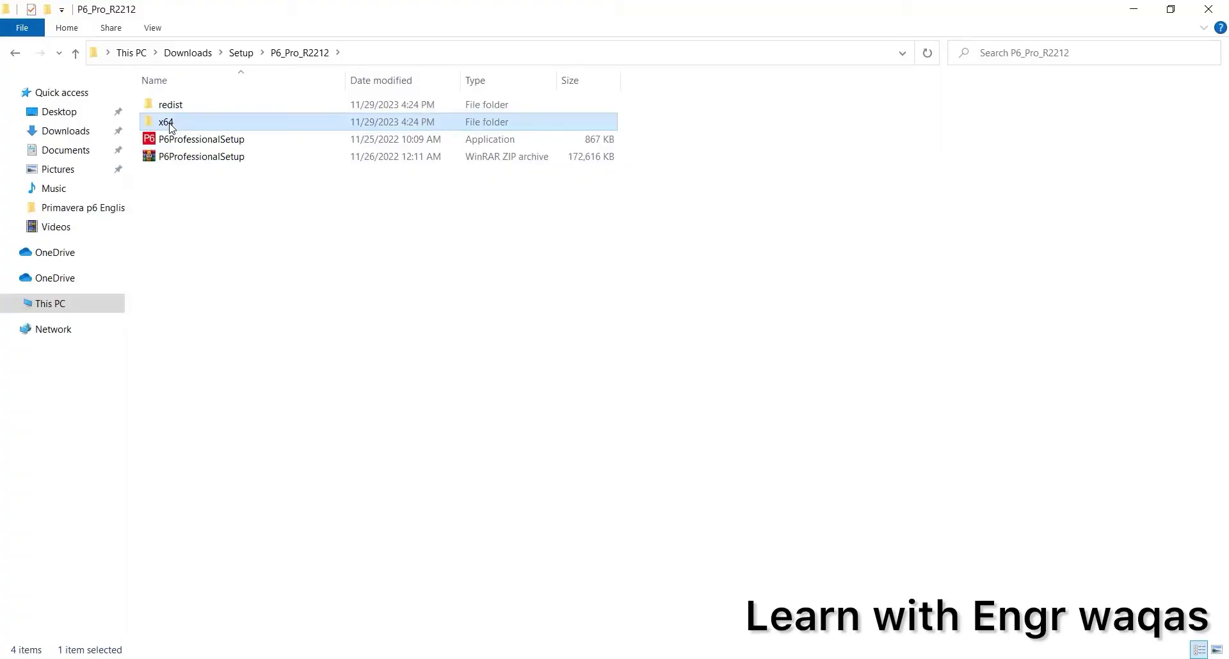
pyautogui.doubleClick(171, 126)
pyautogui.doubleClick(169, 110)
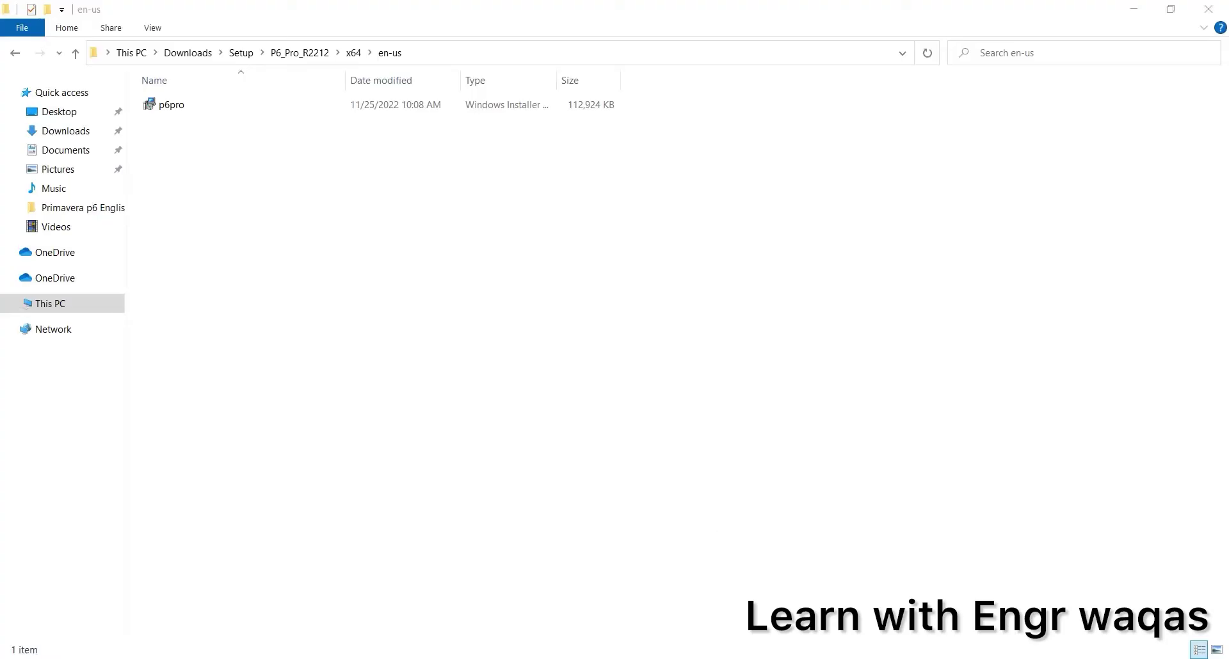
# Step: Run the p6pro installer and install Primavera P6 Professional (x64) with the Typical setup type
pyautogui.click(178, 110)
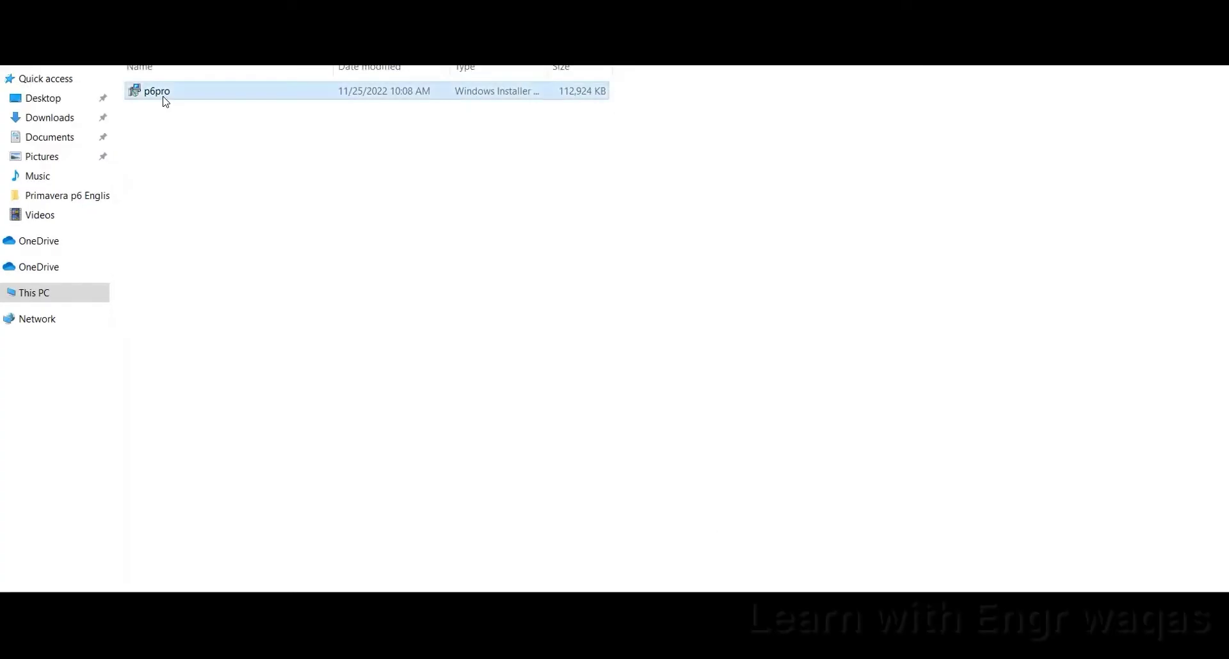
pyautogui.doubleClick(165, 101)
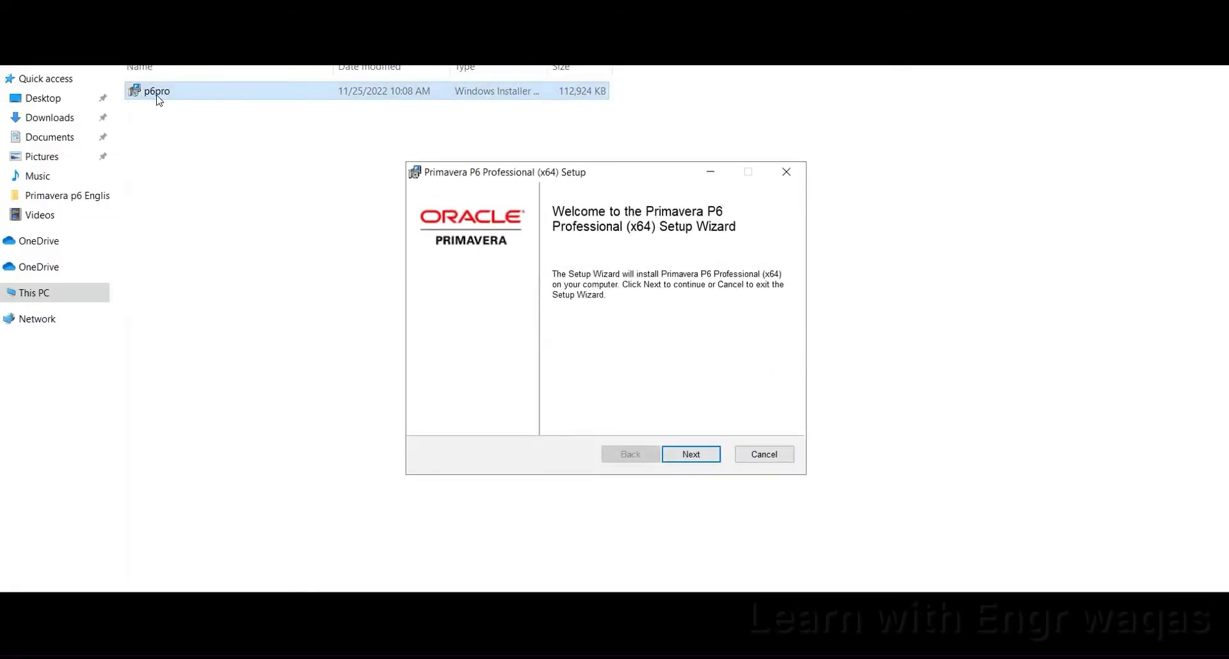
pyautogui.moveTo(640, 174); pyautogui.dragTo(579, 171)
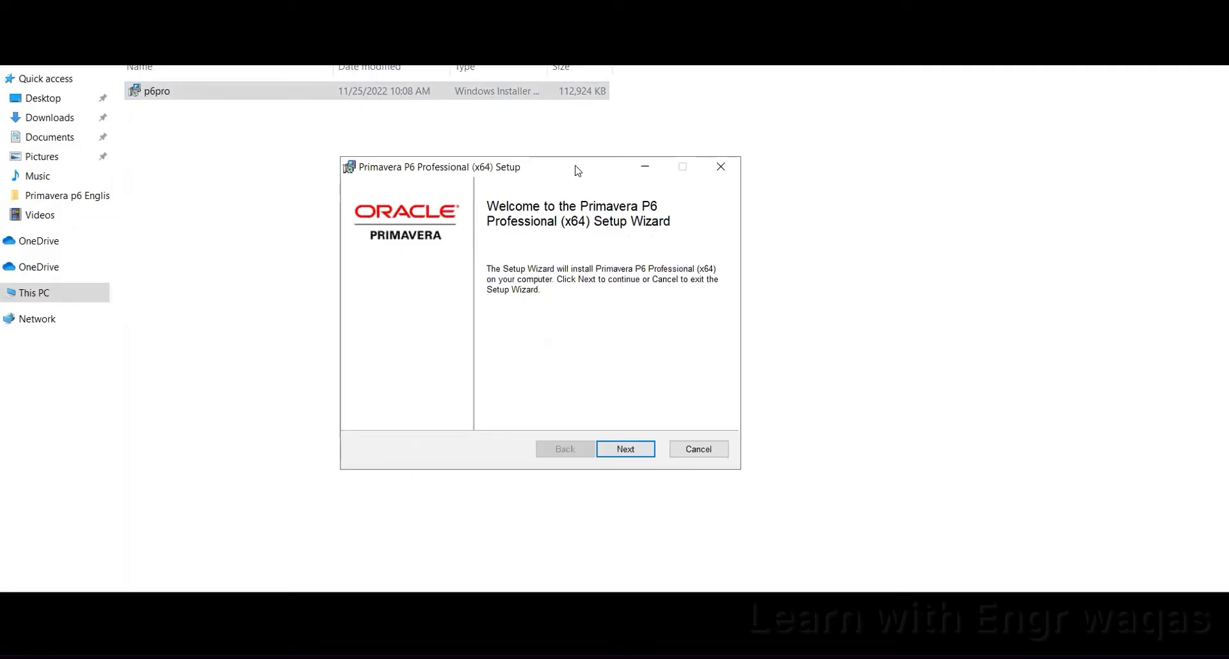
pyautogui.click(625, 449)
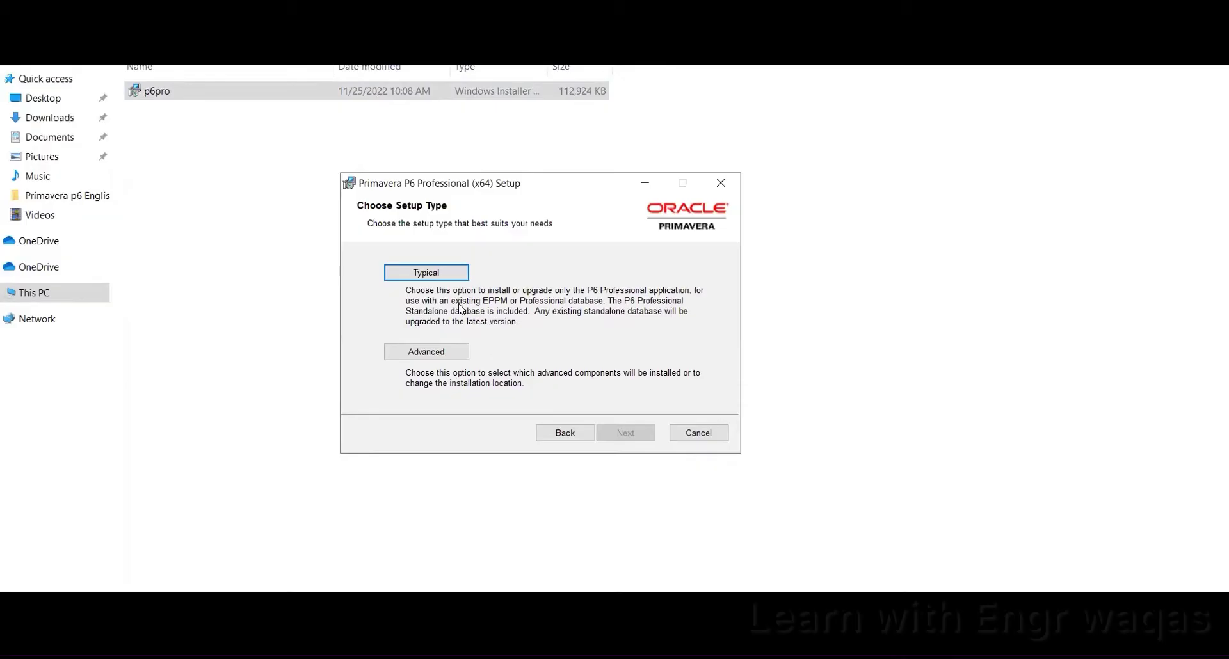
pyautogui.click(444, 274)
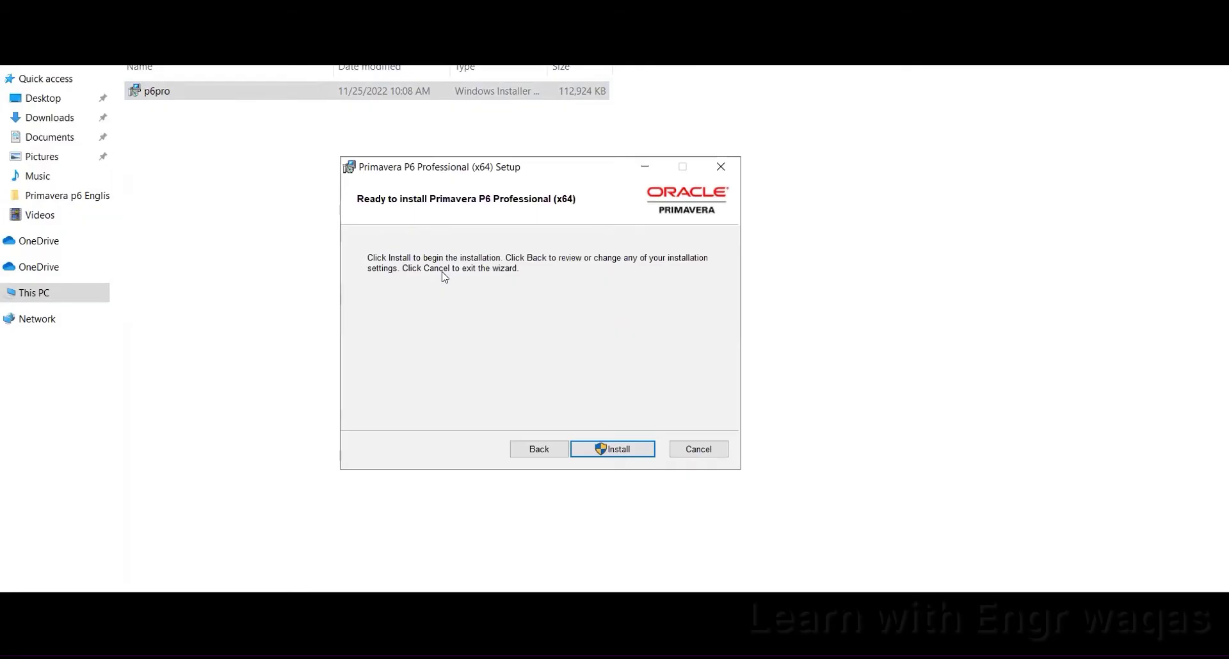
pyautogui.click(621, 450)
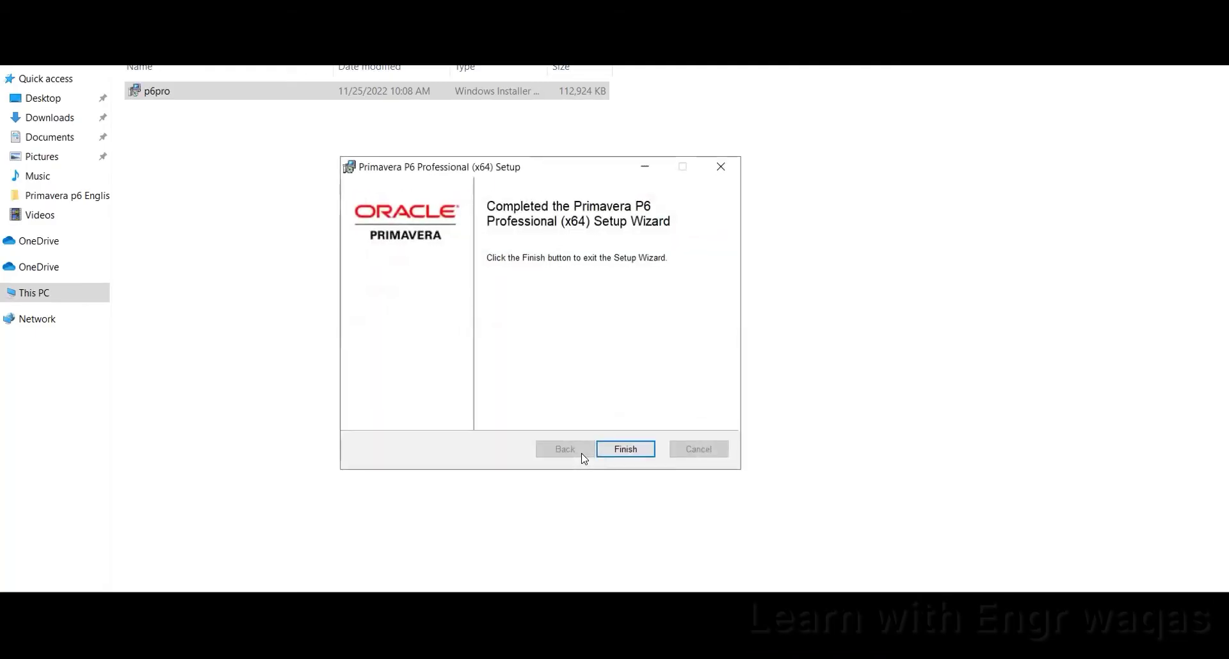
# Step: Finish and close the completed P6 Professional setup wizard
pyautogui.click(620, 451)
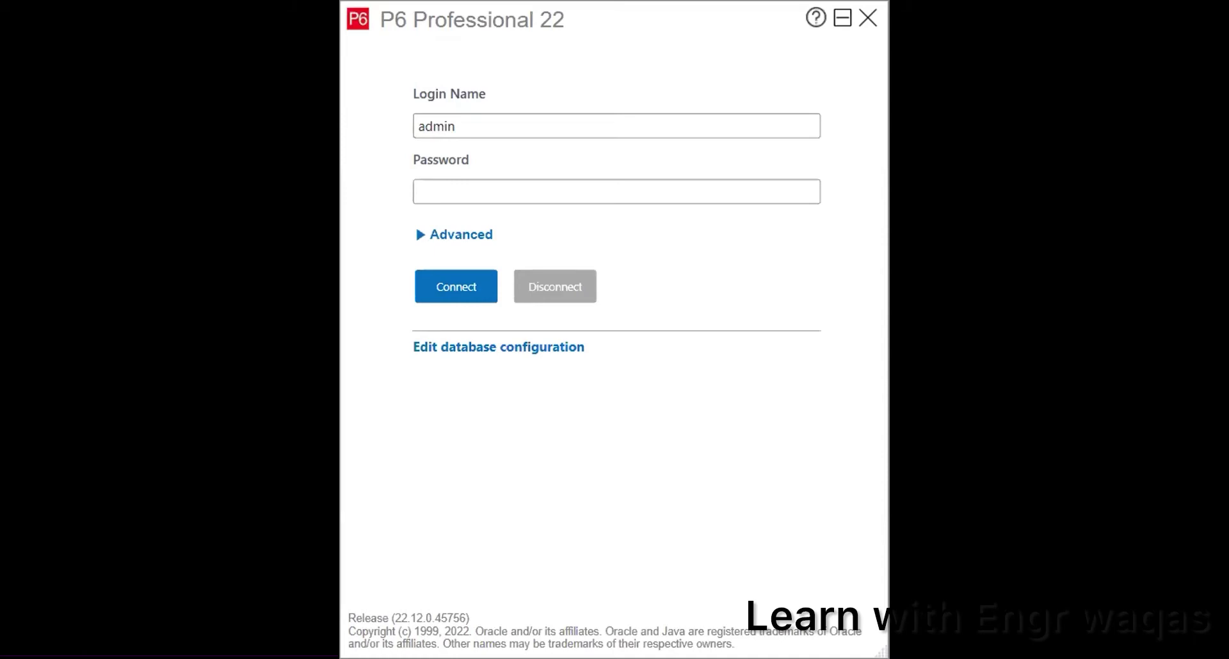
# Step: Add New_Connection_1 in Database Configuration with driver type P6 Professional Standalone (SQLite)
pyautogui.click(473, 349)
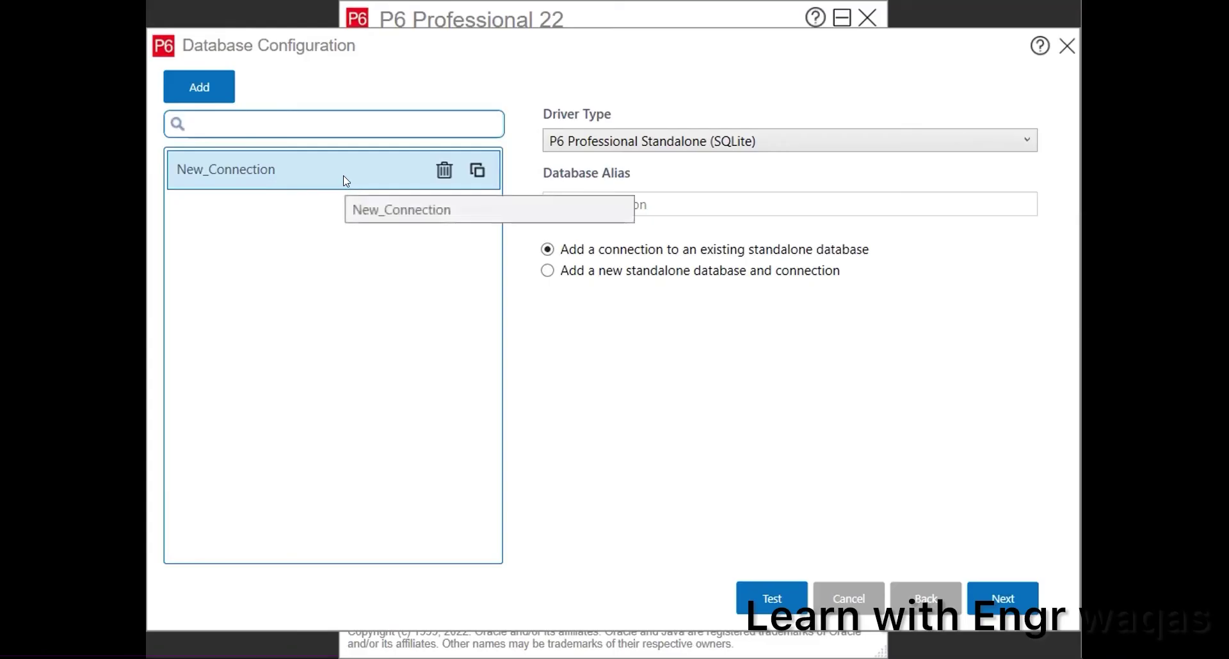
pyautogui.click(181, 94)
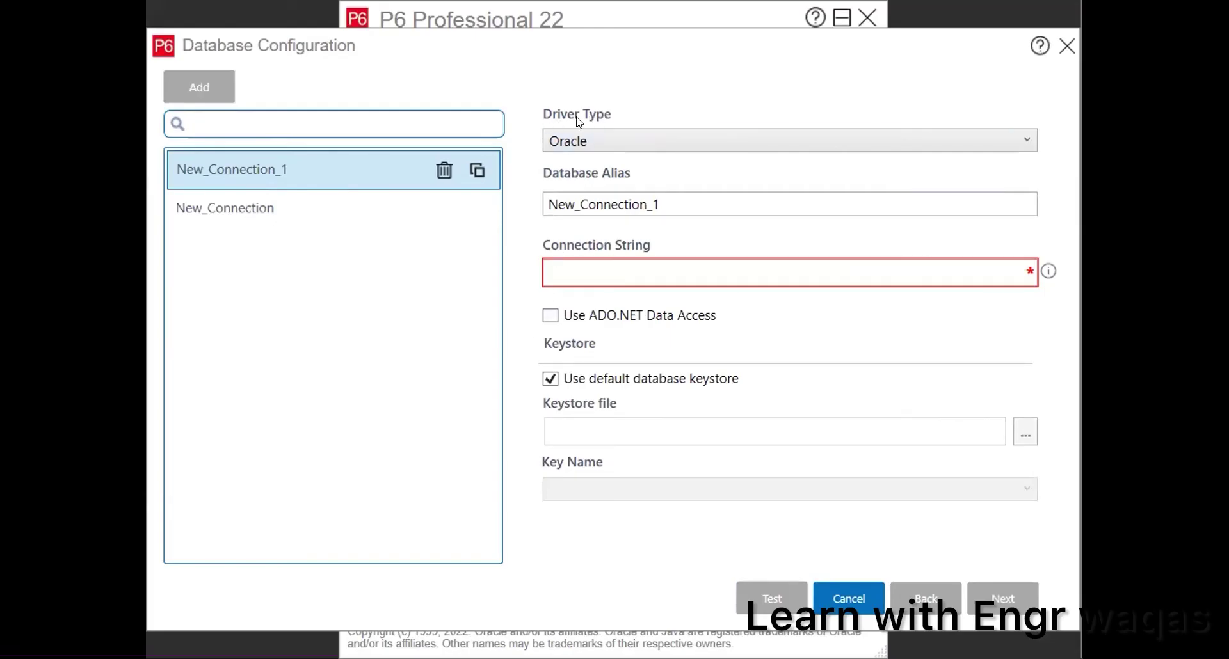
pyautogui.click(1021, 139)
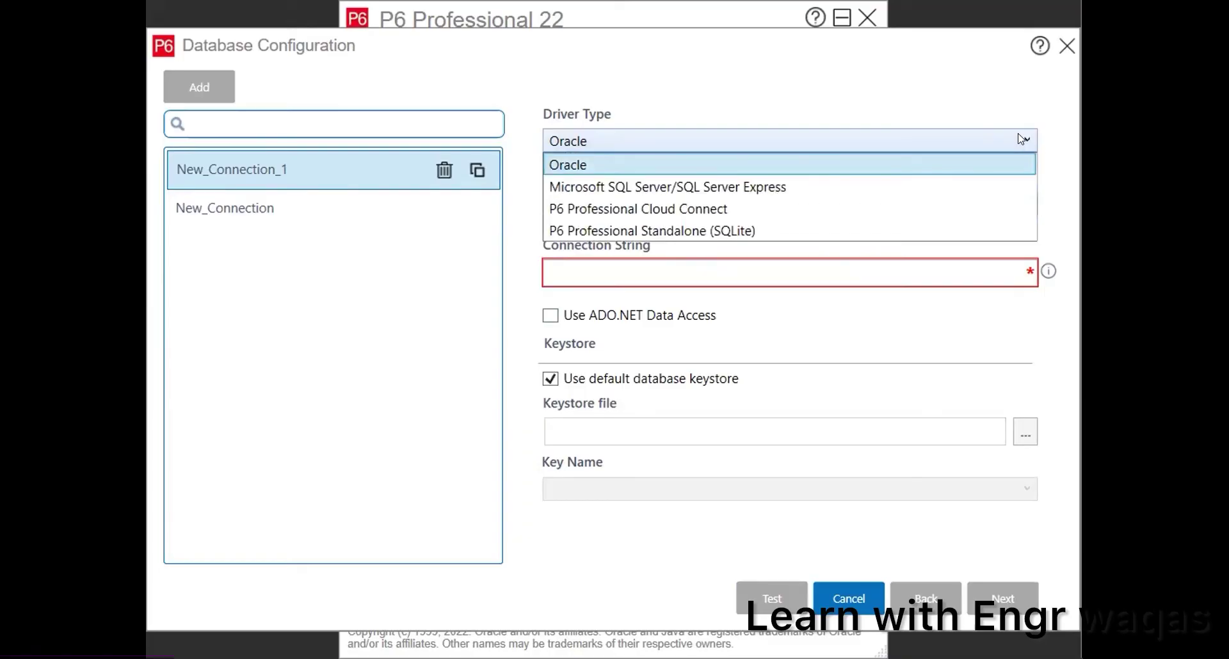
pyautogui.click(863, 229)
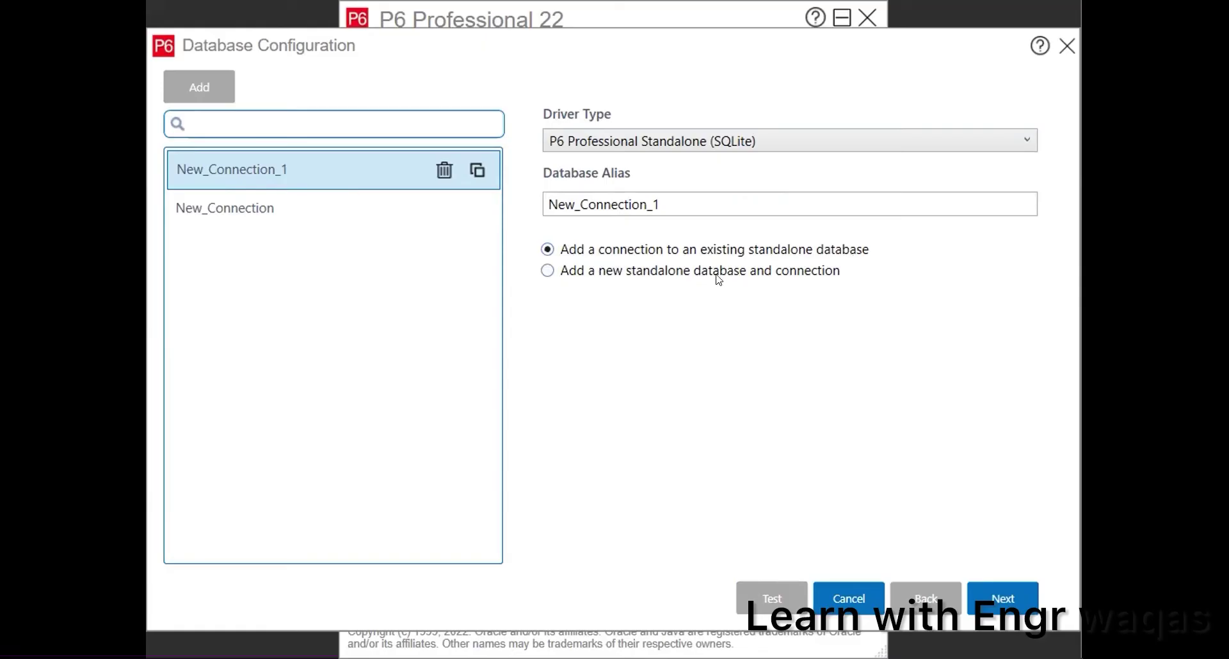
# Step: Choose to add a new standalone database, entering and confirming the admin account password
pyautogui.click(547, 272)
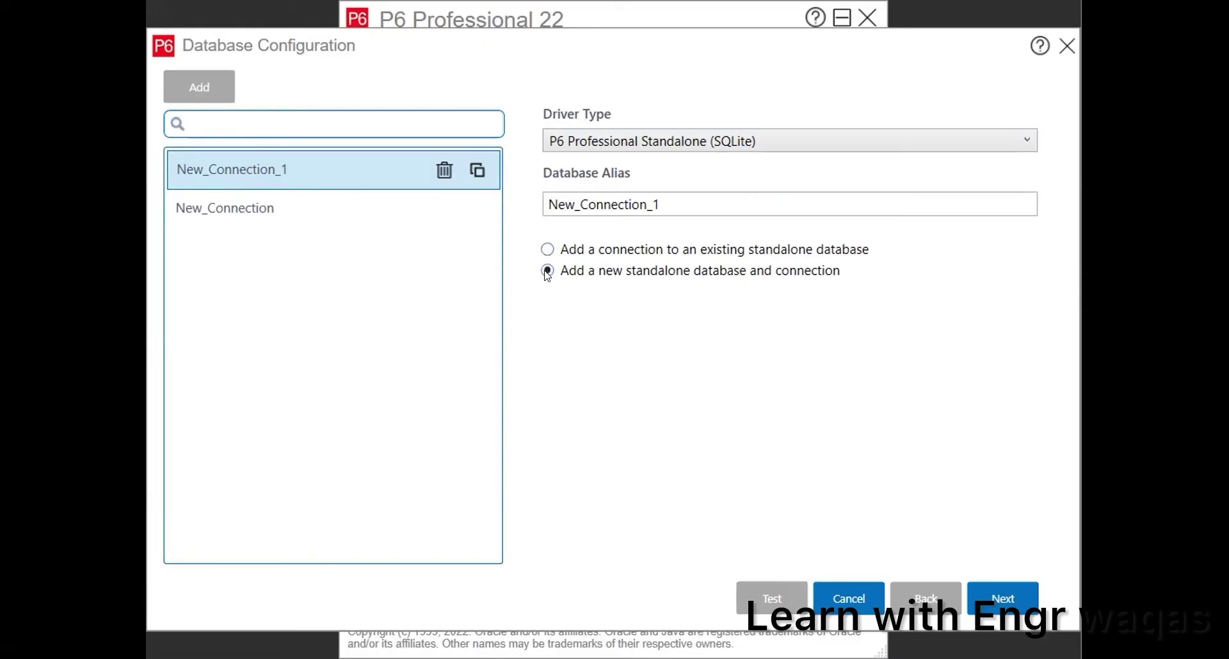
pyautogui.click(1004, 598)
pyautogui.click(677, 362)
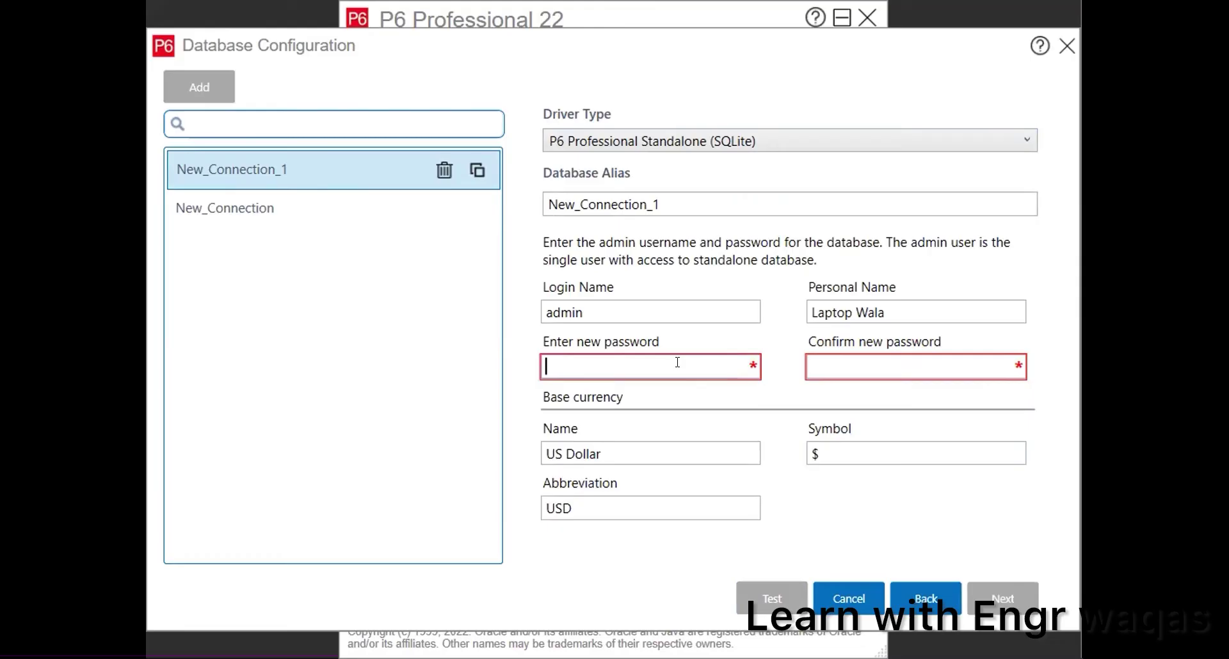
pyautogui.write('admin')
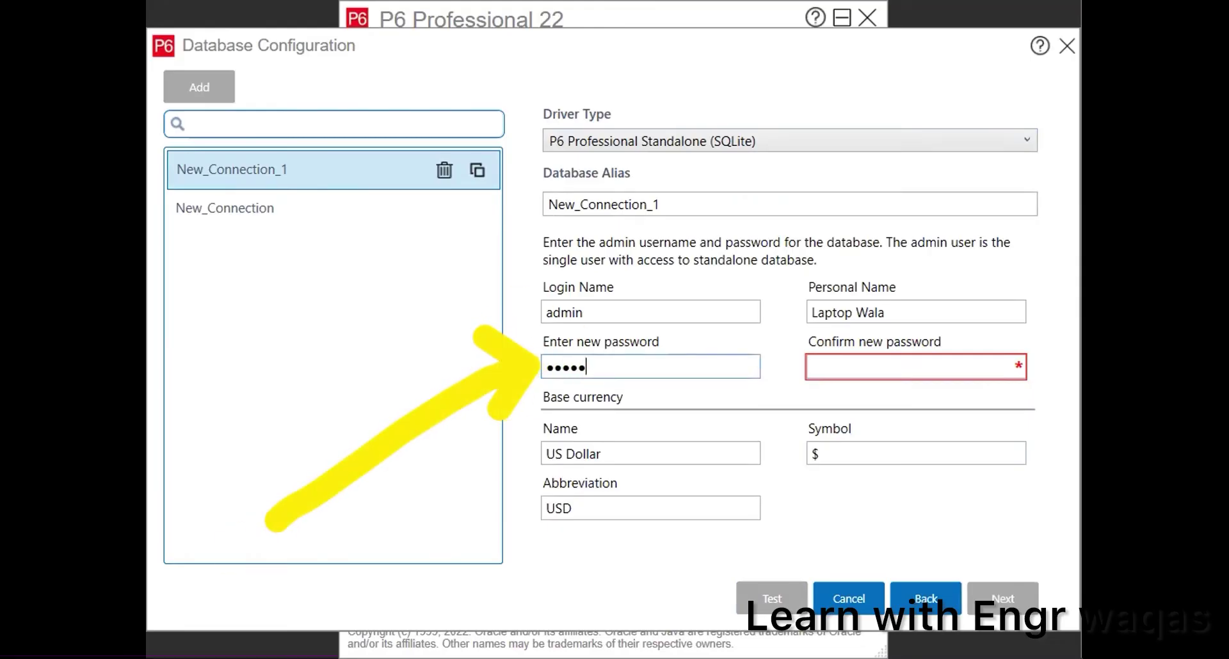
pyautogui.moveTo(610, 314); pyautogui.dragTo(500, 319)
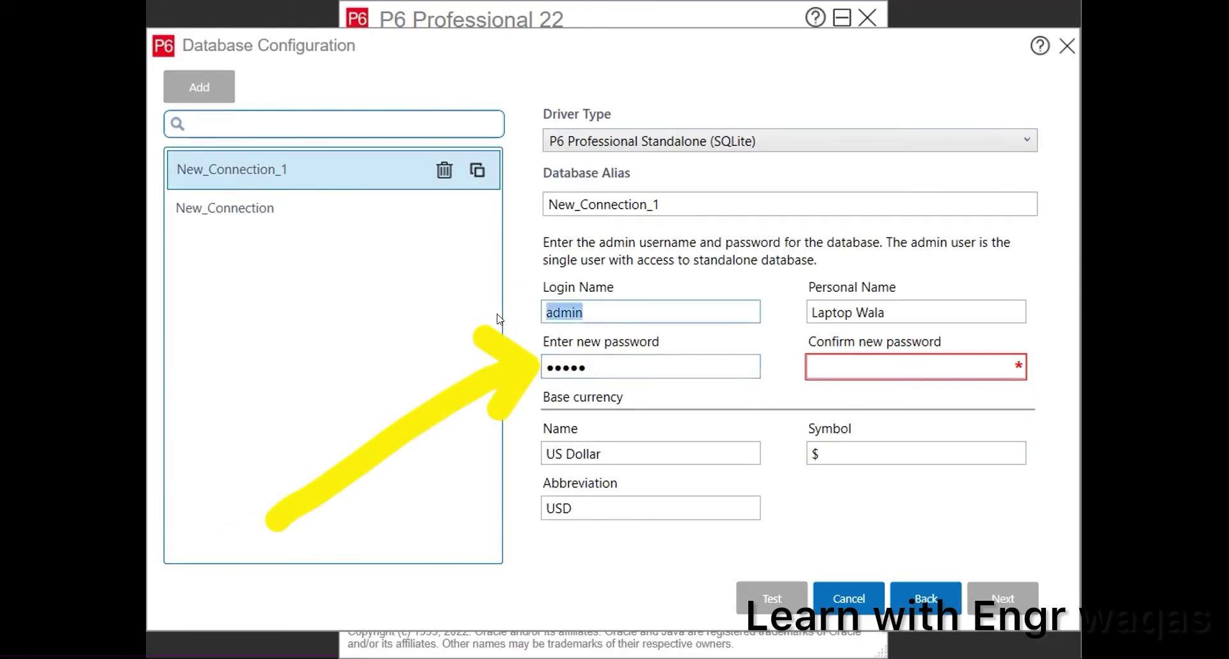
pyautogui.click(875, 363)
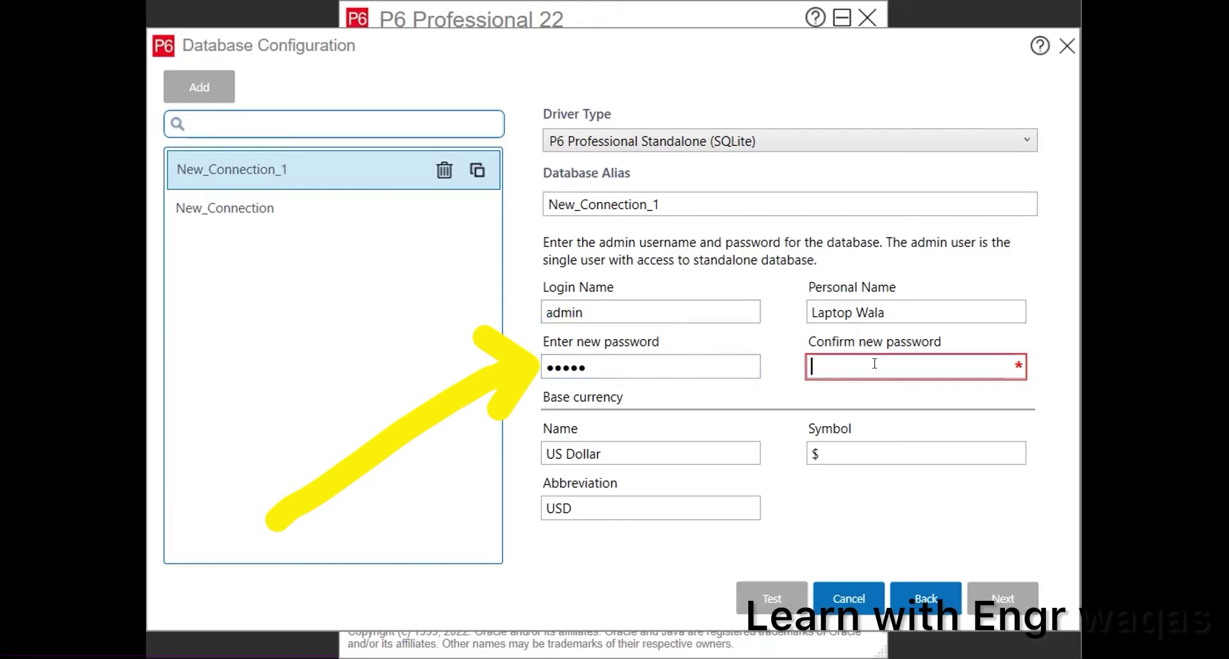
pyautogui.write('admin')
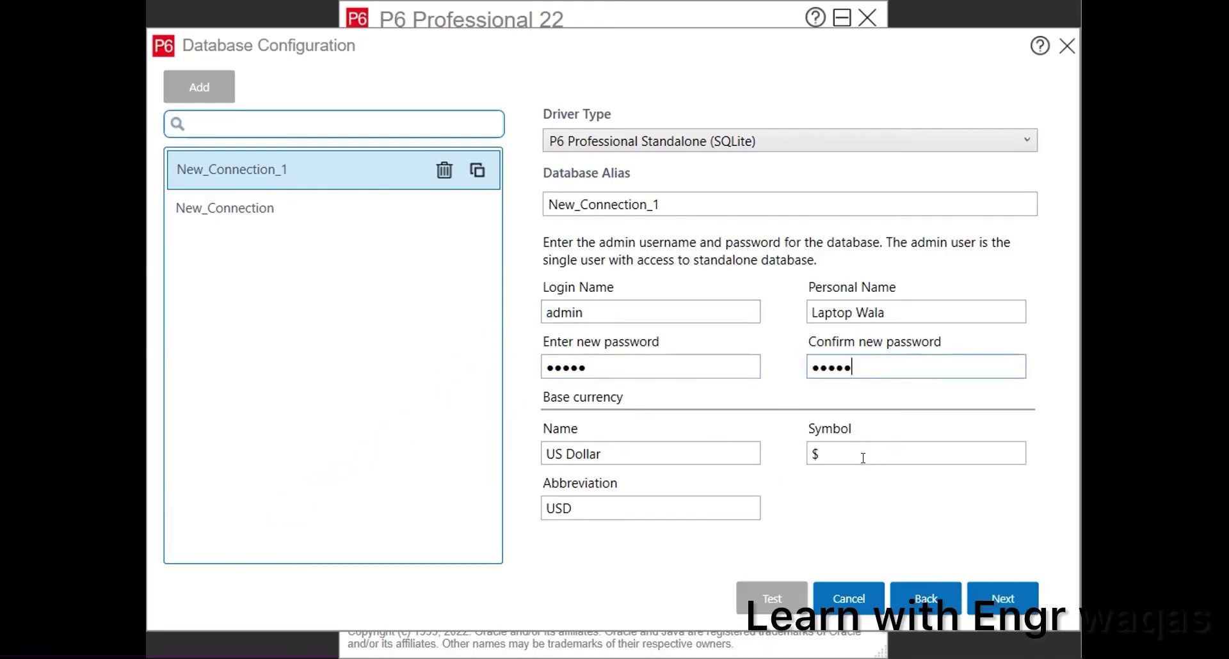
# Step: Save the connection, overwrite the existing PPMDBSQLite.db, and close Database Configuration
pyautogui.click(1001, 601)
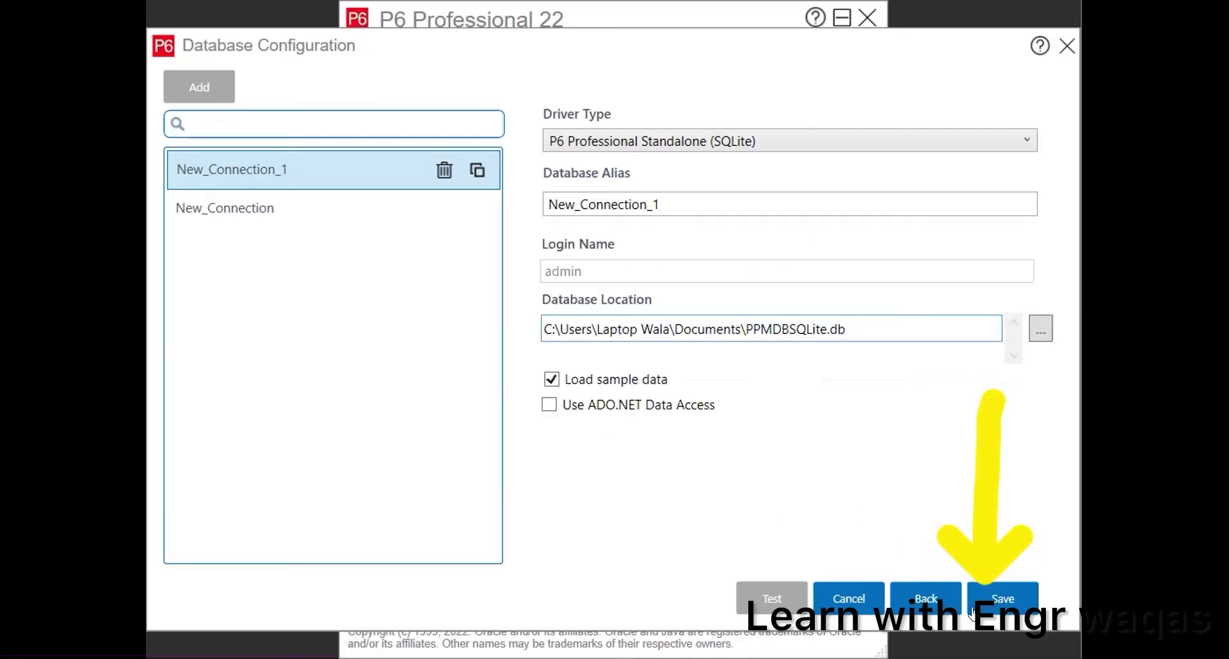
pyautogui.click(1007, 603)
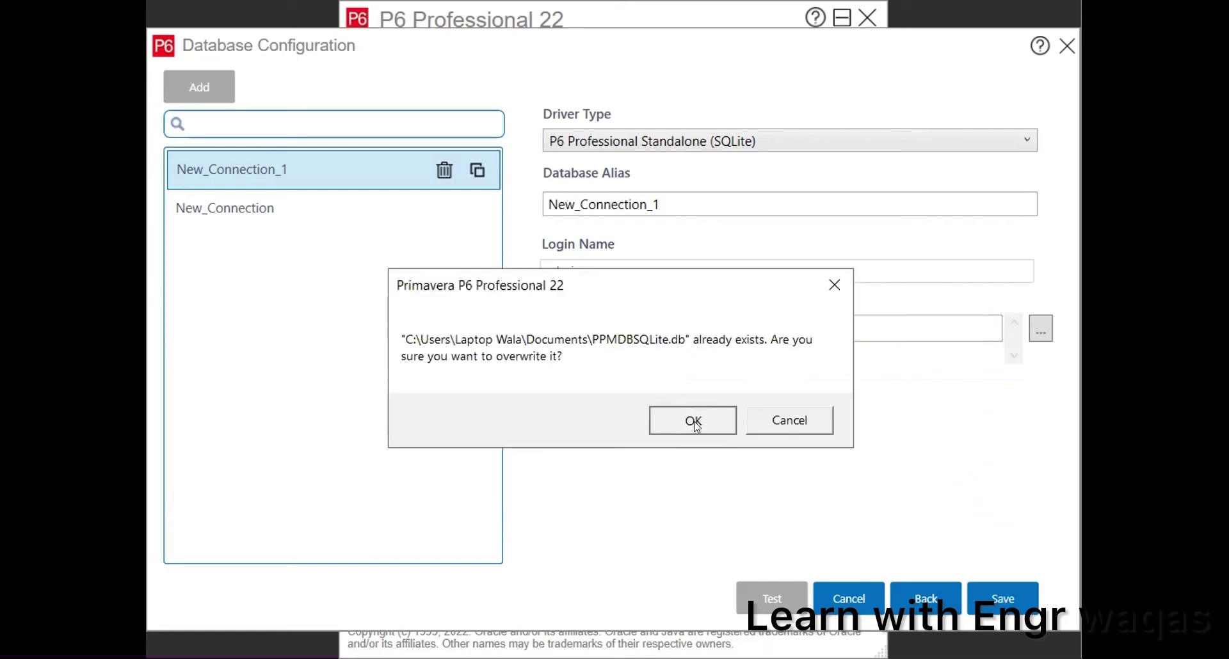
pyautogui.click(696, 424)
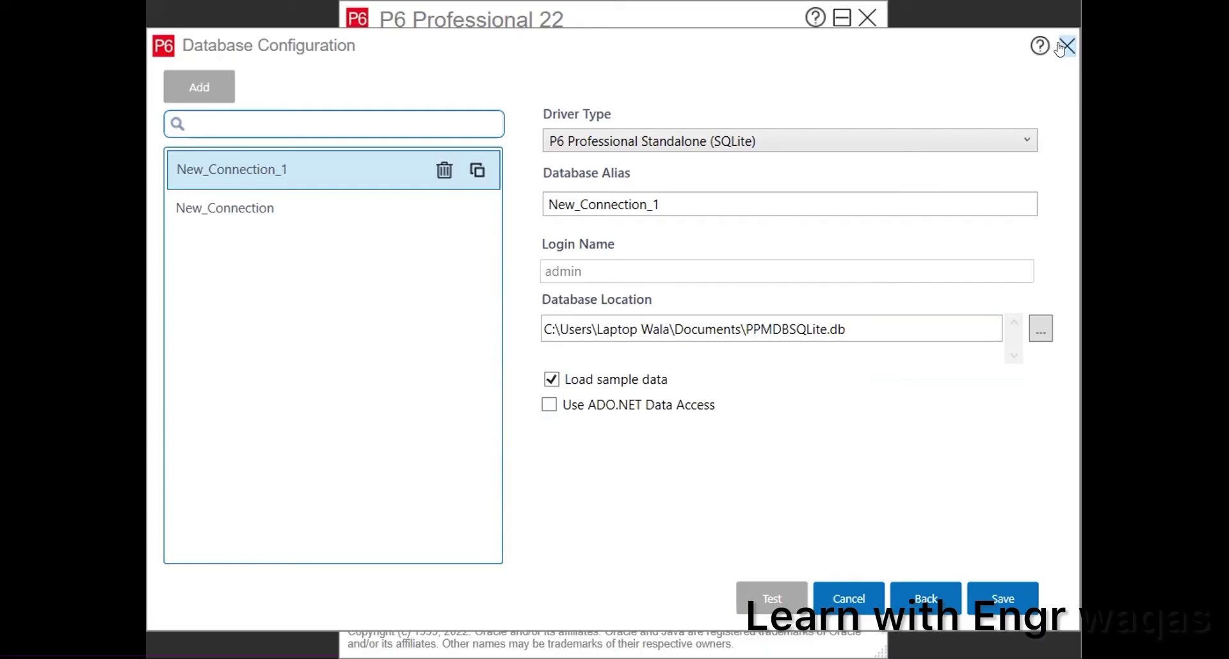
pyautogui.click(1065, 46)
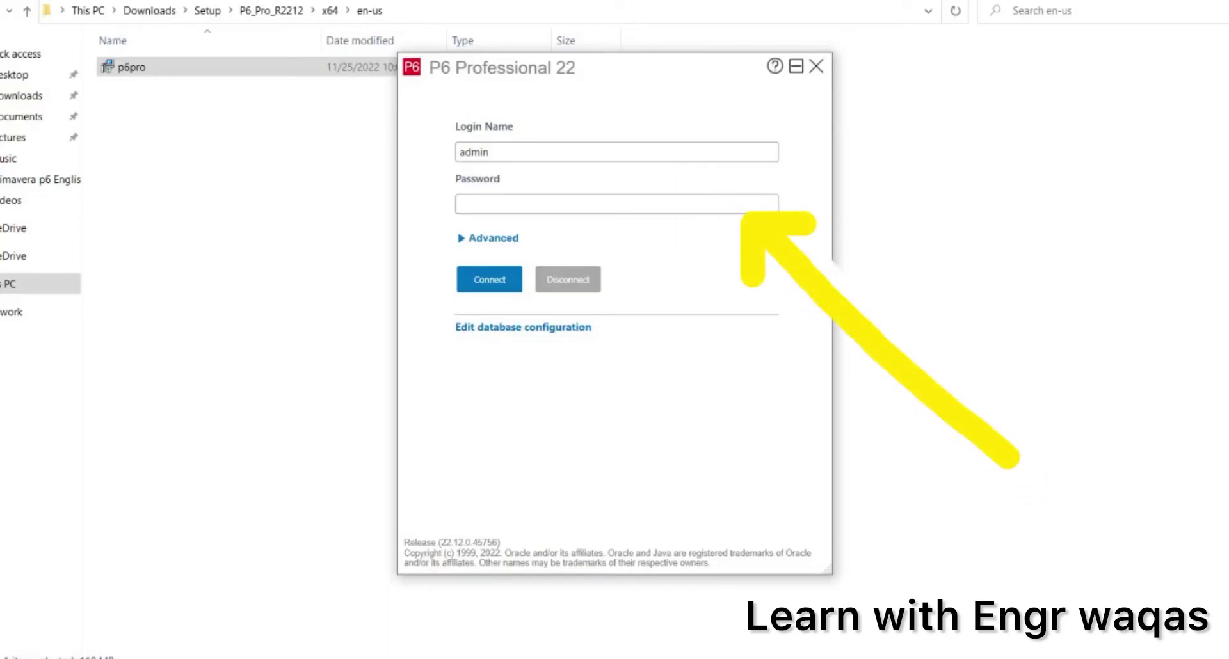
# Step: Enter the admin account password on the P6 login screen
pyautogui.write('admin')
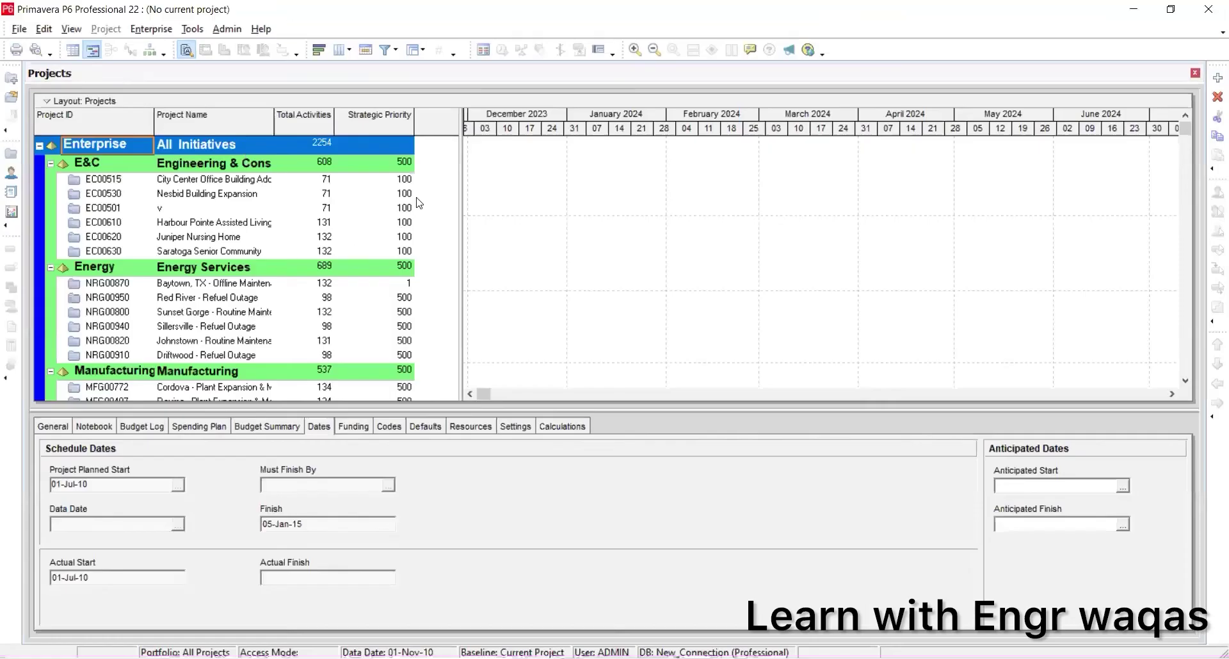
# Step: Widen the project table and its Strategic Priority column, then browse the File and Help menus
pyautogui.moveTo(460, 175); pyautogui.dragTo(605, 190)
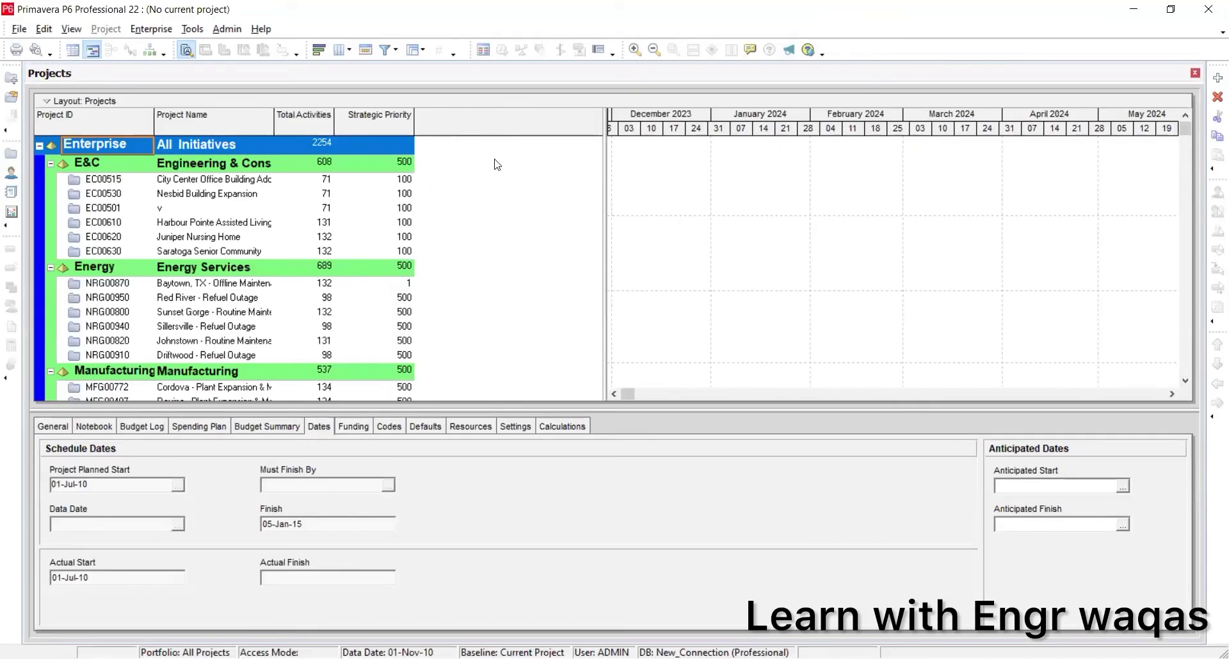
pyautogui.moveTo(414, 122); pyautogui.dragTo(480, 126)
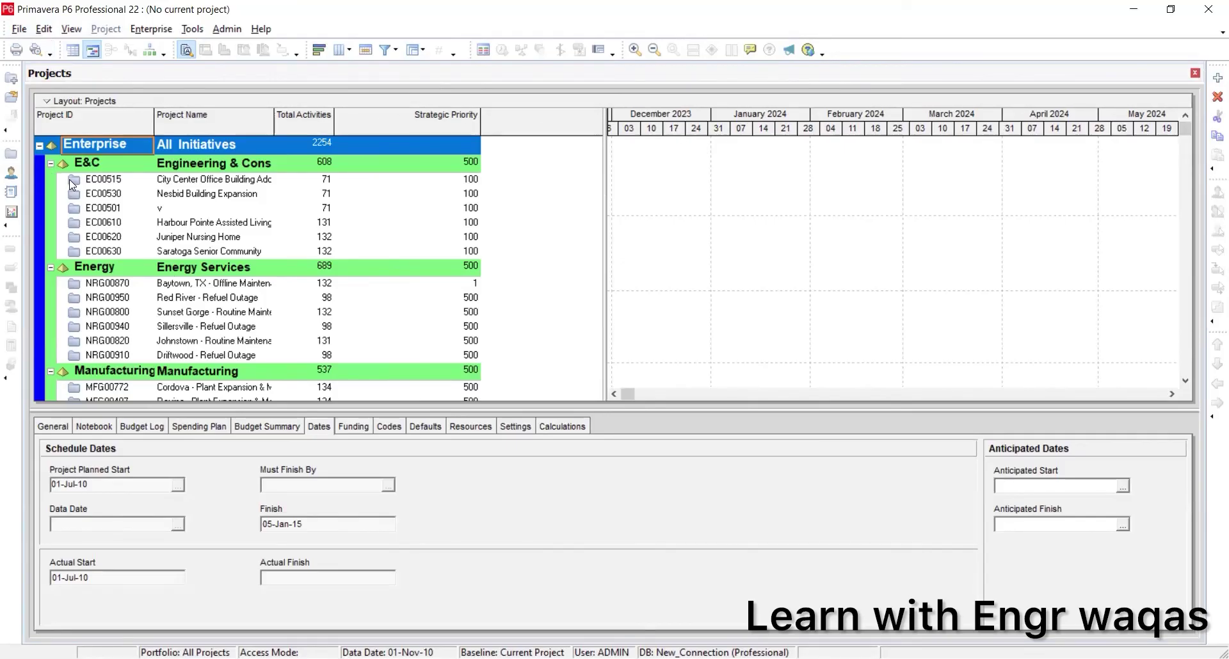
pyautogui.click(20, 30)
pyautogui.press('Escape')
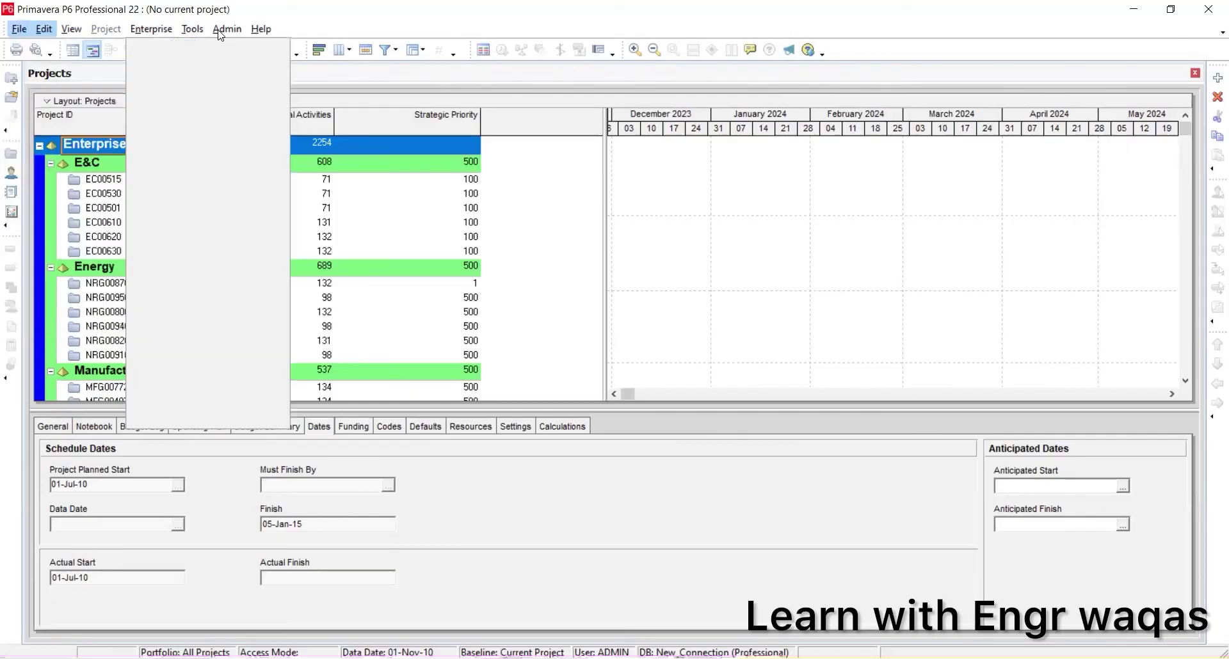
pyautogui.hotkey('alt', 'h')
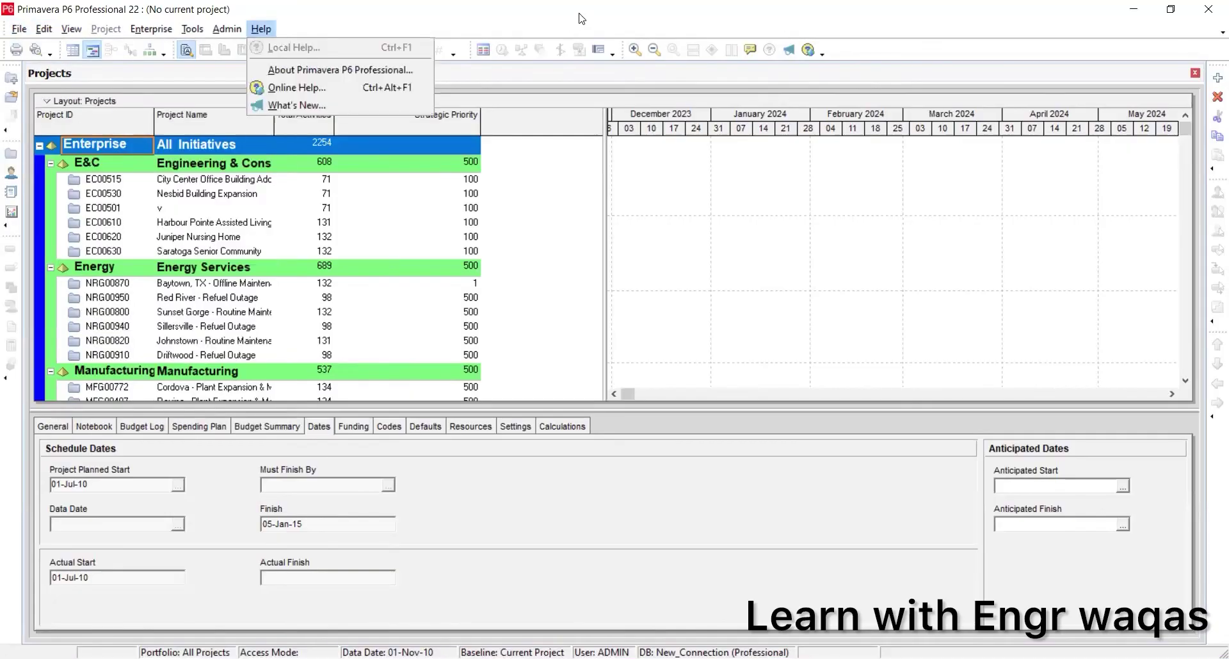
pyautogui.press('Escape')
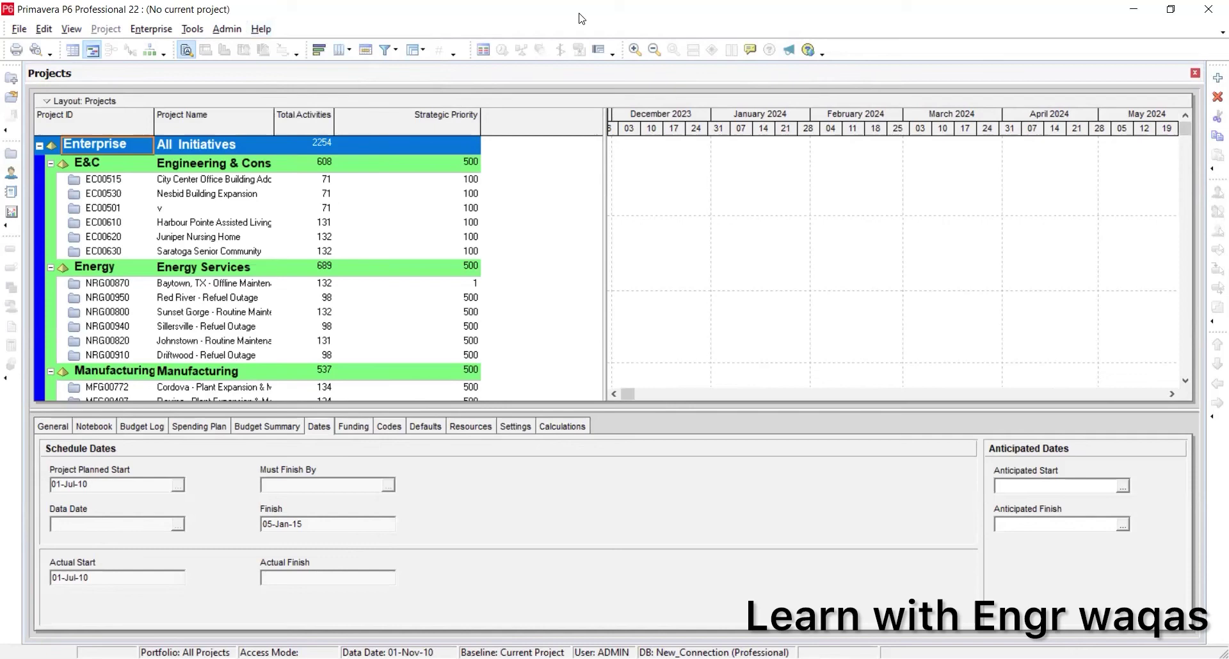